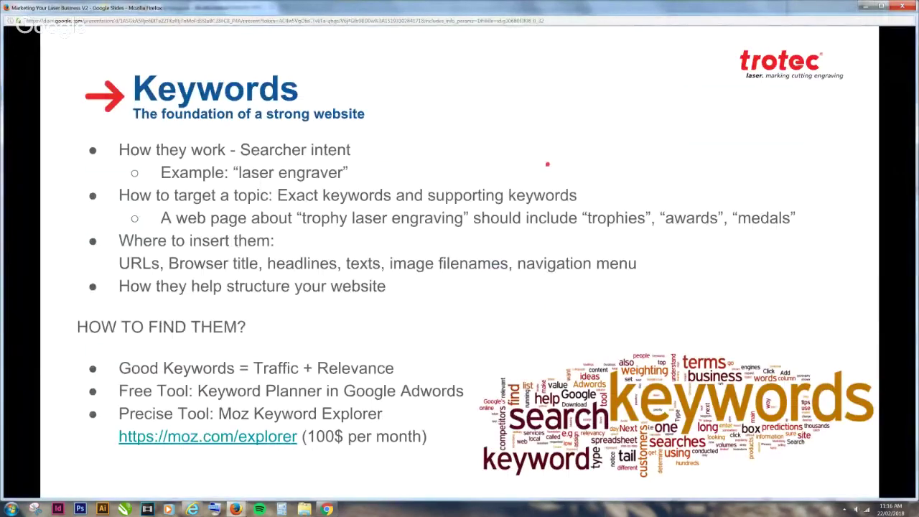
Step: Switch to the browser window showing AdWords and search the web for "keyword planner"
key(alt+Tab)
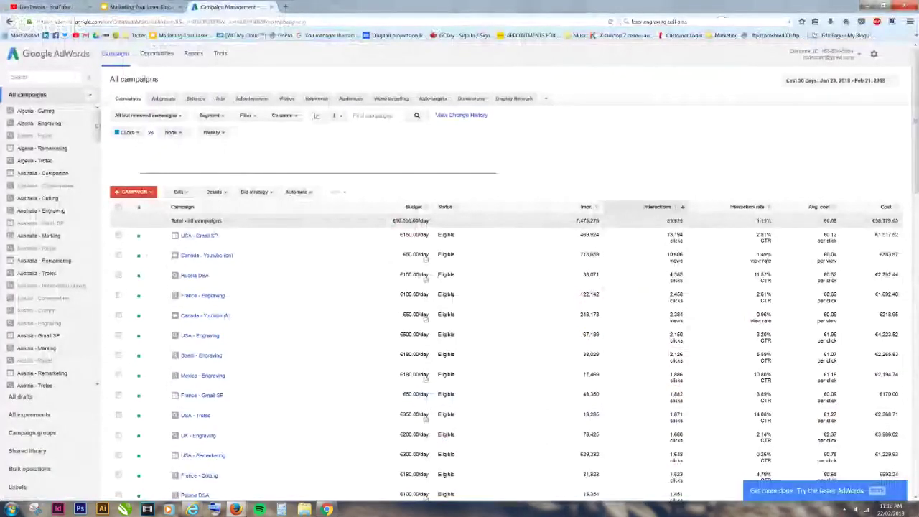
click(675, 21)
text(keyw)
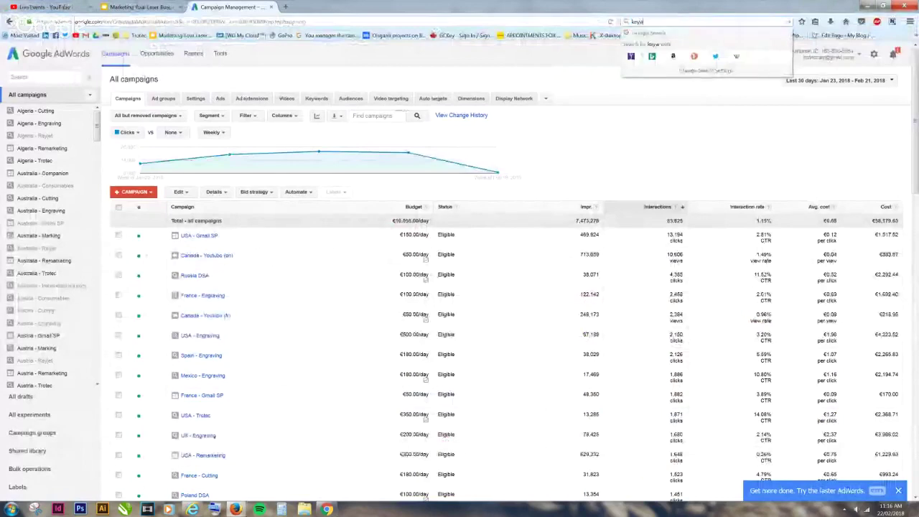
text(ords)
key(Return)
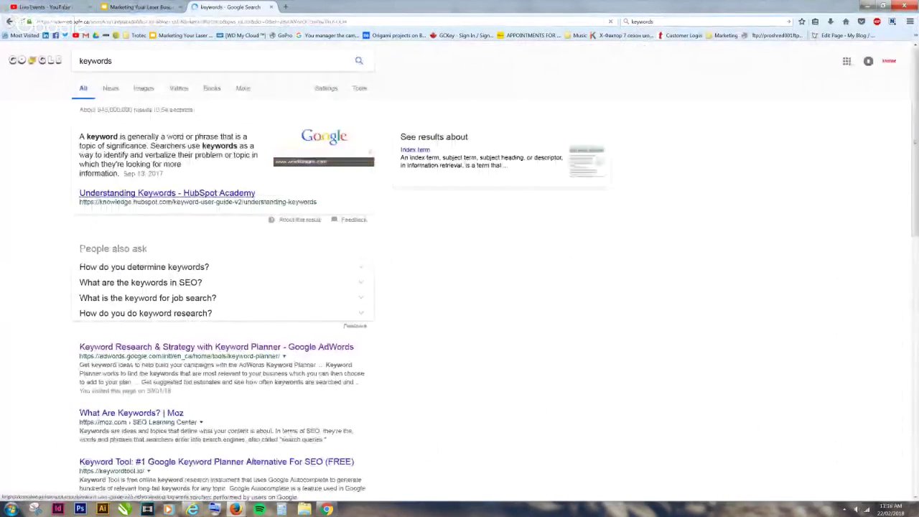
click(126, 62)
key(BackSpace)
text(pla)
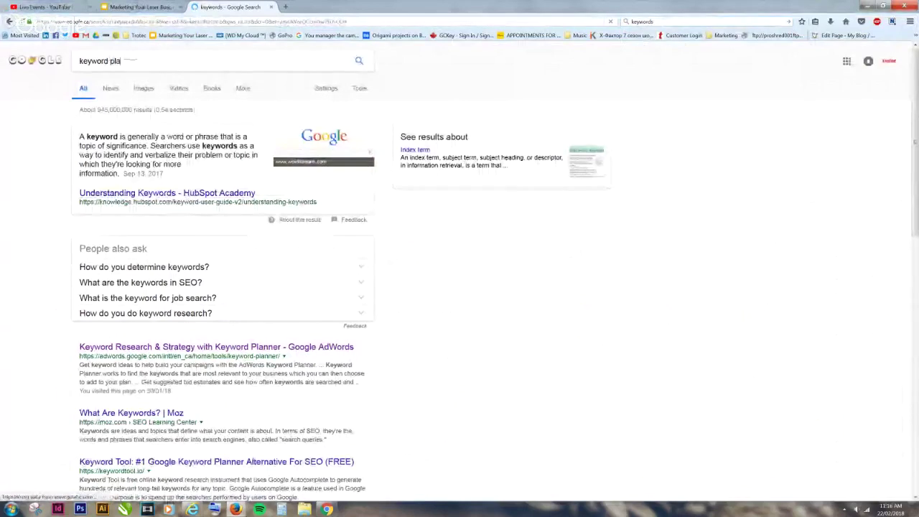
text(nner)
key(Return)
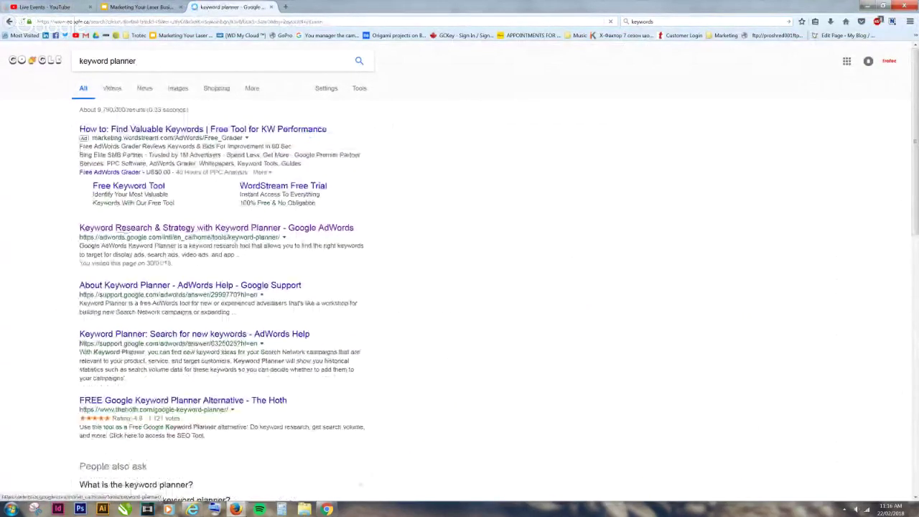
Step: Open the Google AdWords Keyword Planner from the search results and continue the last session
click(122, 230)
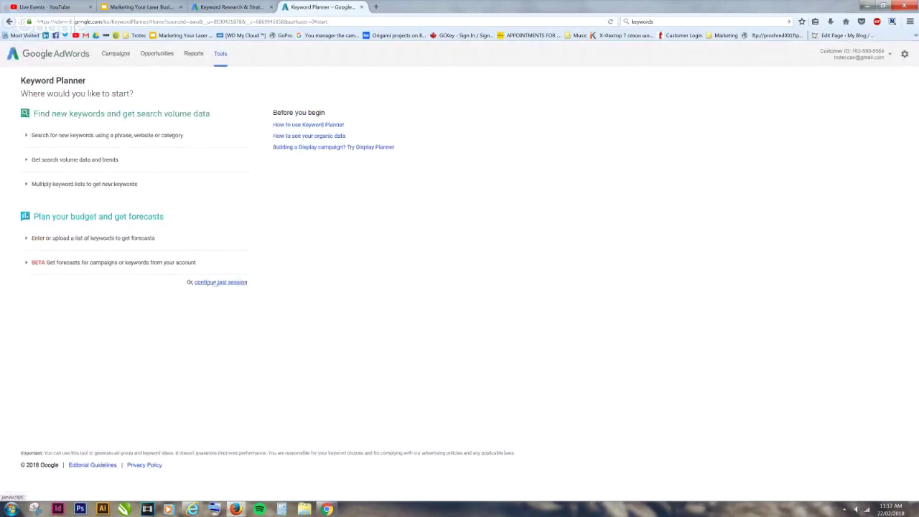
click(213, 283)
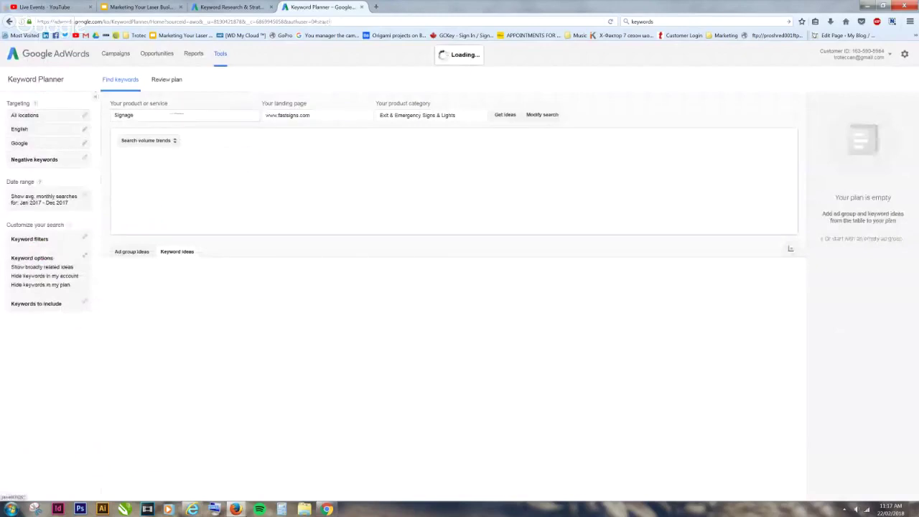
click(287, 115)
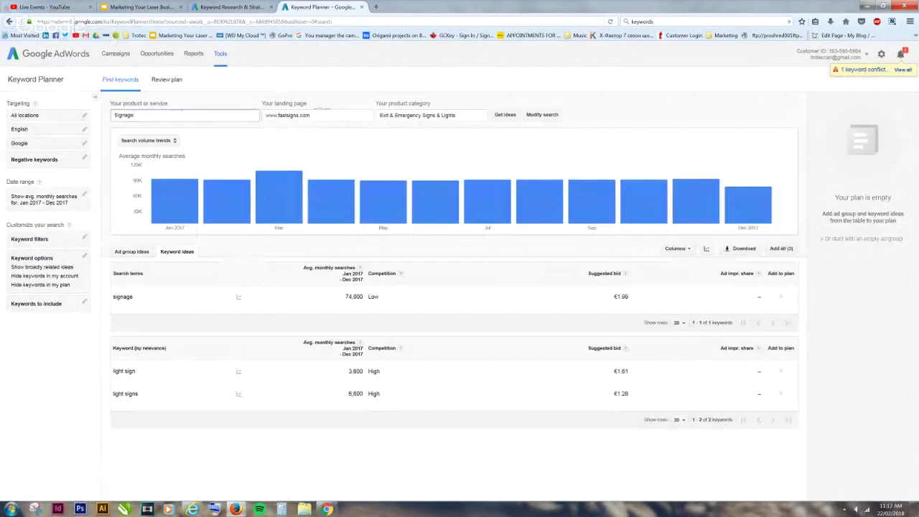
key(Tab)
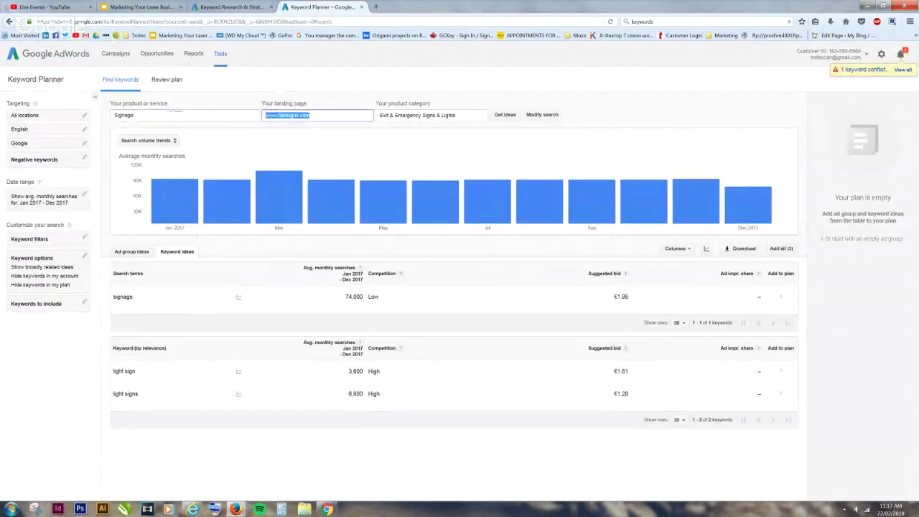
click(178, 115)
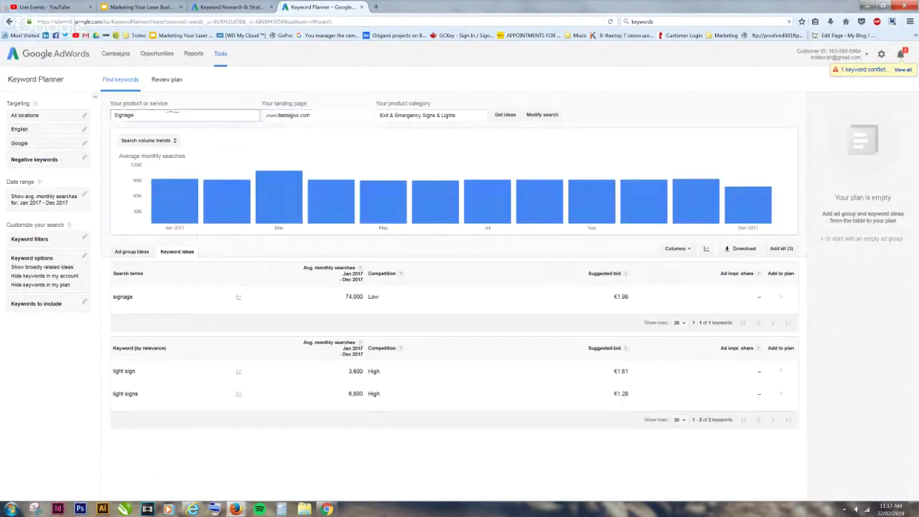
drag(140, 115, 113, 115)
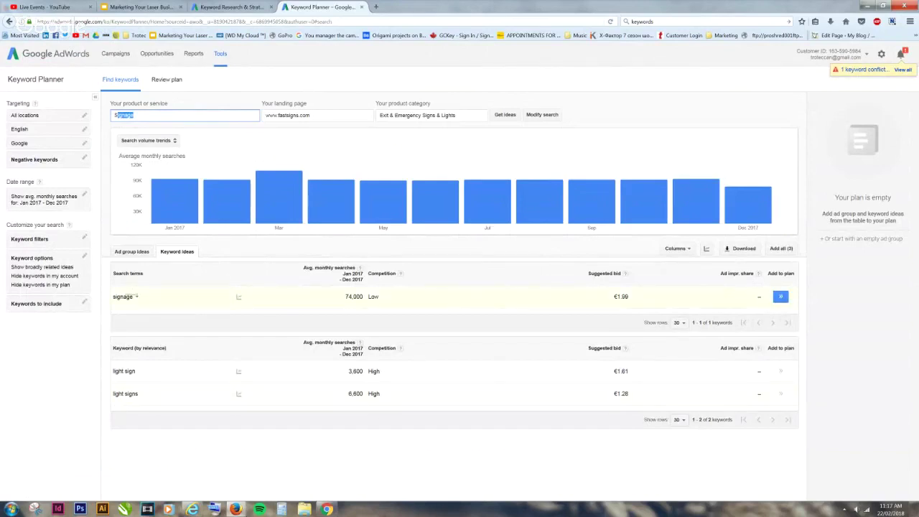
click(322, 115)
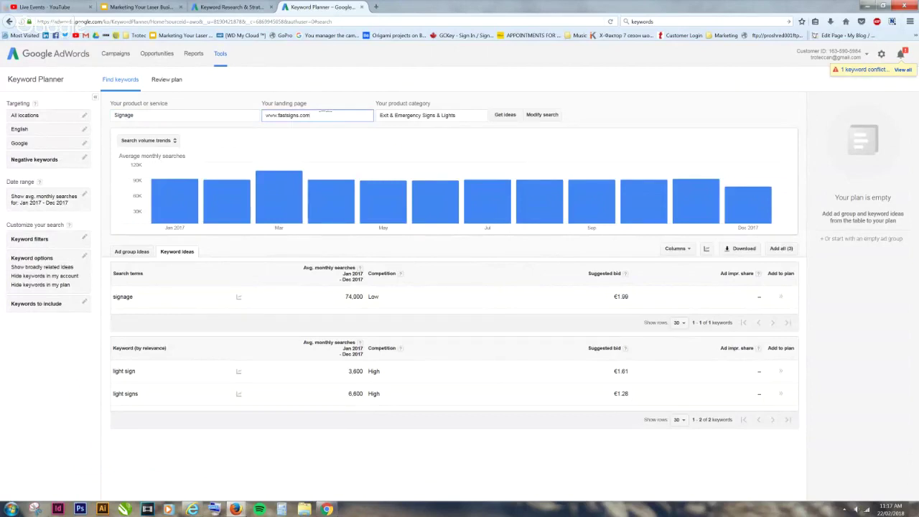
Step: Clear the landing page and get keyword ideas for the product or service "Laser Engraving Signs"
triple_click(326, 112)
key(BackSpace)
double_click(115, 115)
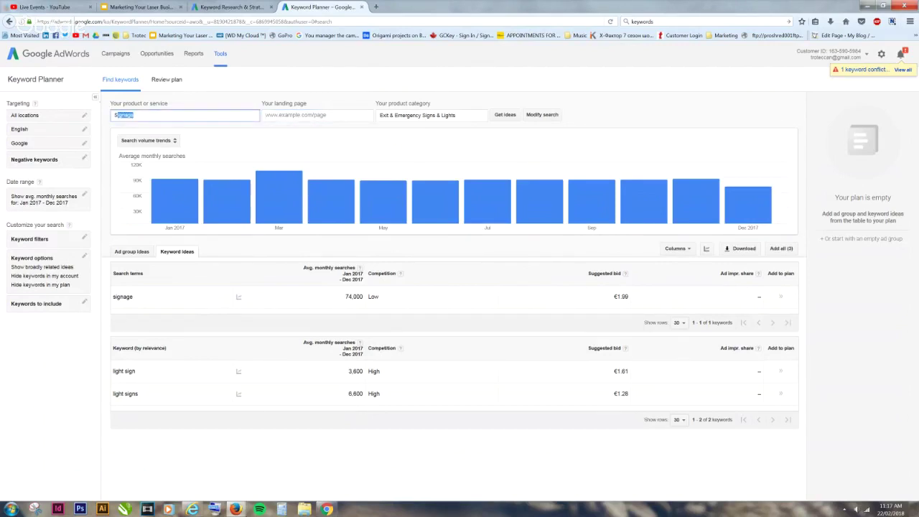
key(BackSpace)
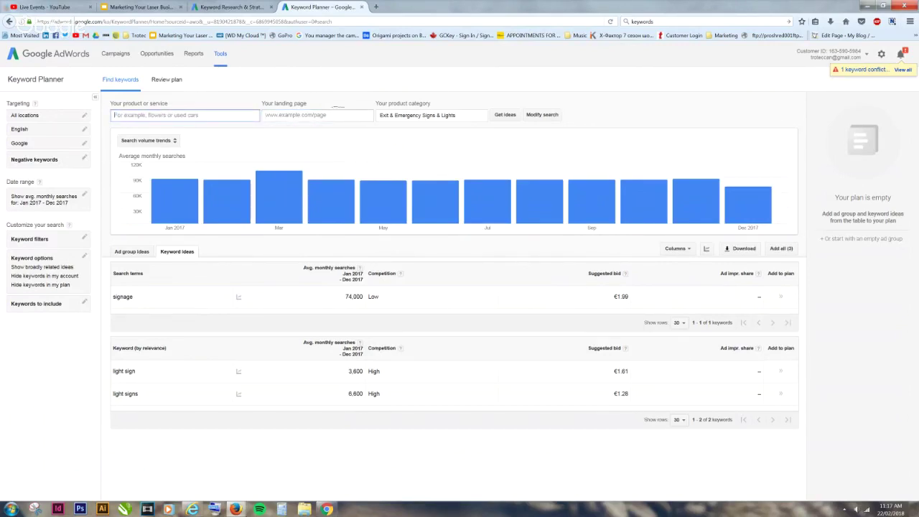
click(338, 110)
click(153, 113)
text(Laser Engraving Sign)
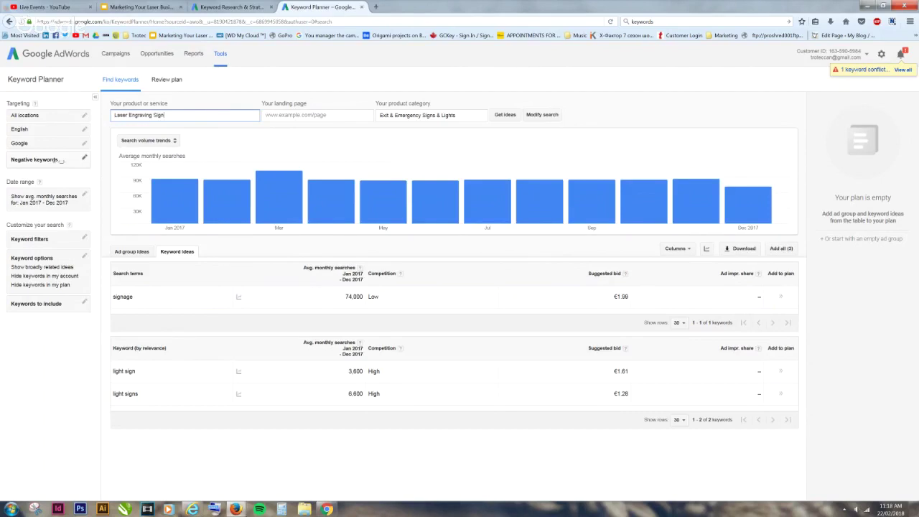
text(s)
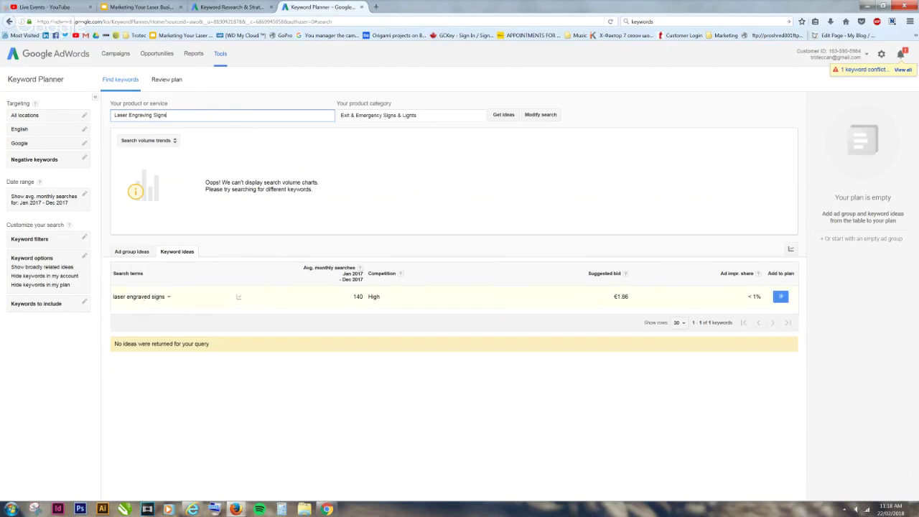
Step: Shorten the product or service to "Laser Engraving" and get keyword ideas for it
drag(173, 115, 153, 115)
key(BackSpace)
key(Return)
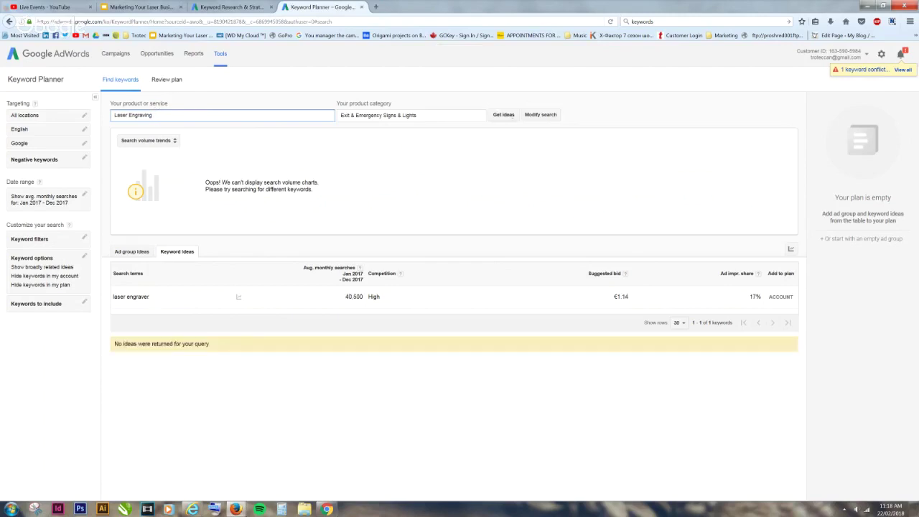
click(504, 115)
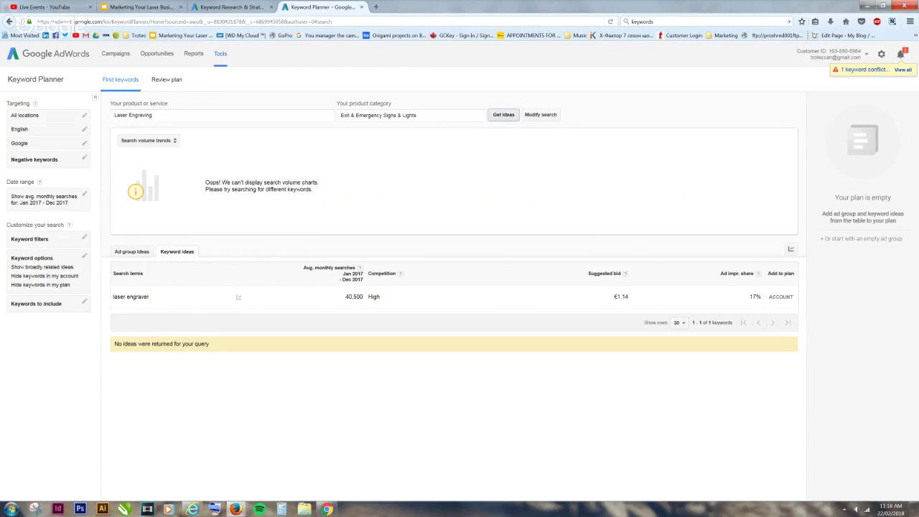
Step: Reset the product category to All Categories, refresh the keyword ideas and review the average monthly searches for "laser engraver"
click(402, 115)
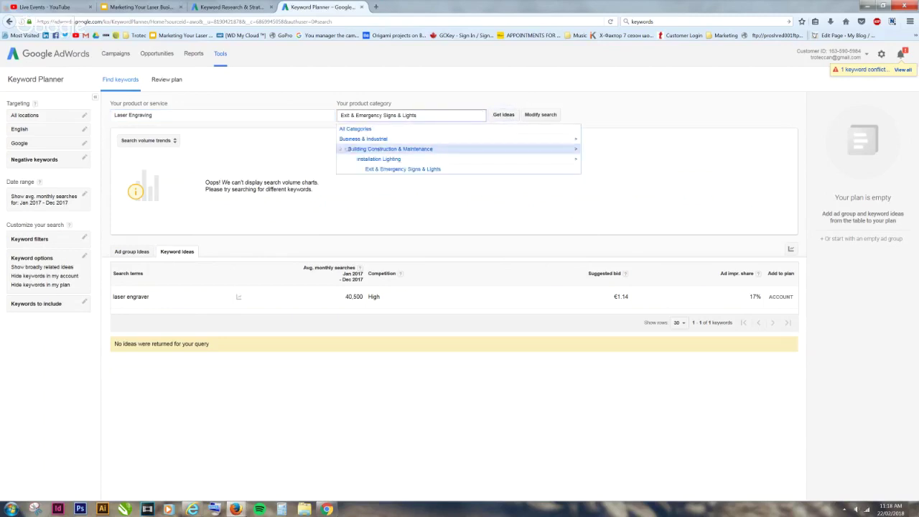
click(355, 128)
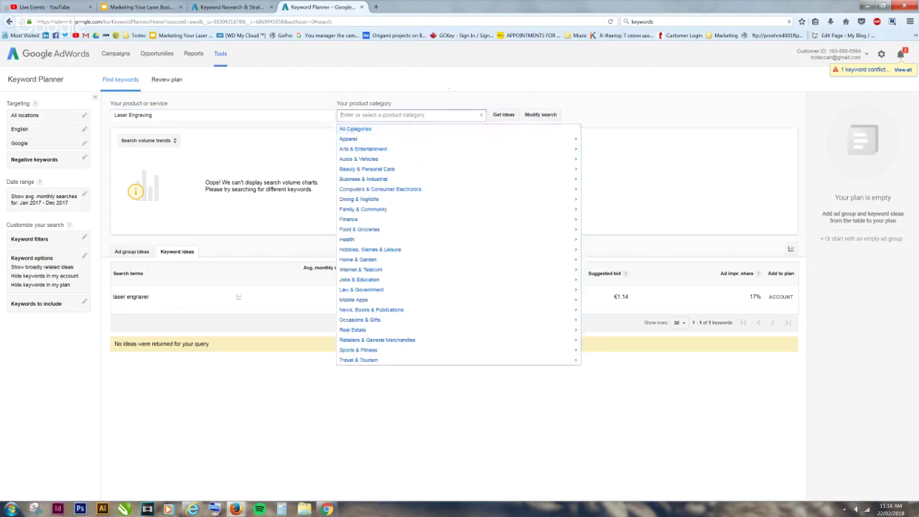
click(404, 114)
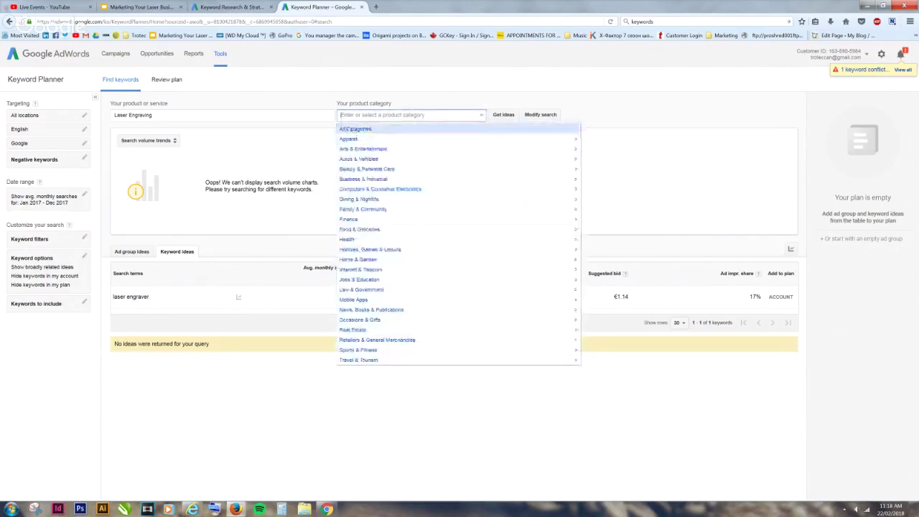
click(355, 128)
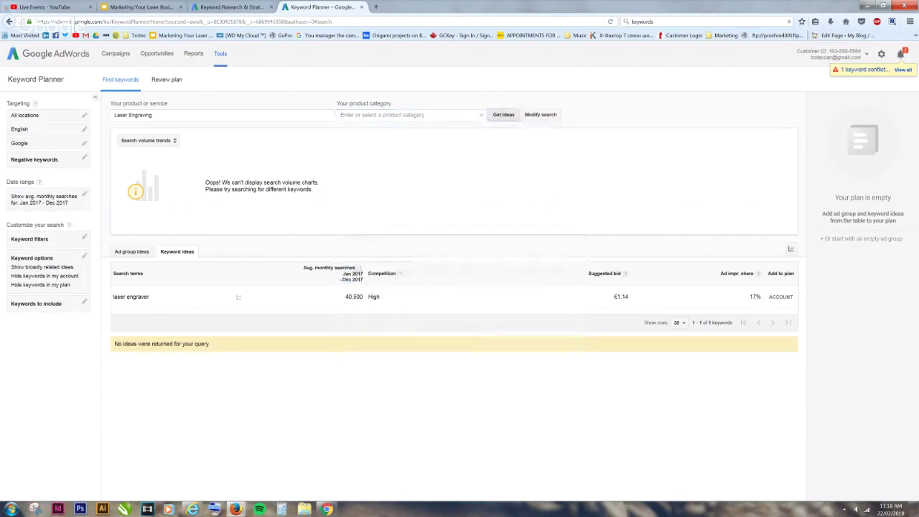
click(504, 114)
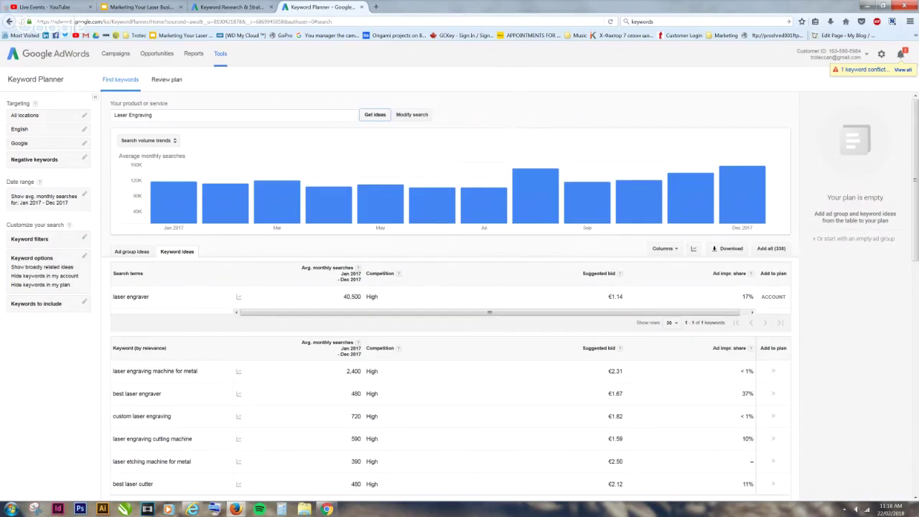
scroll(460, 288, down, 1)
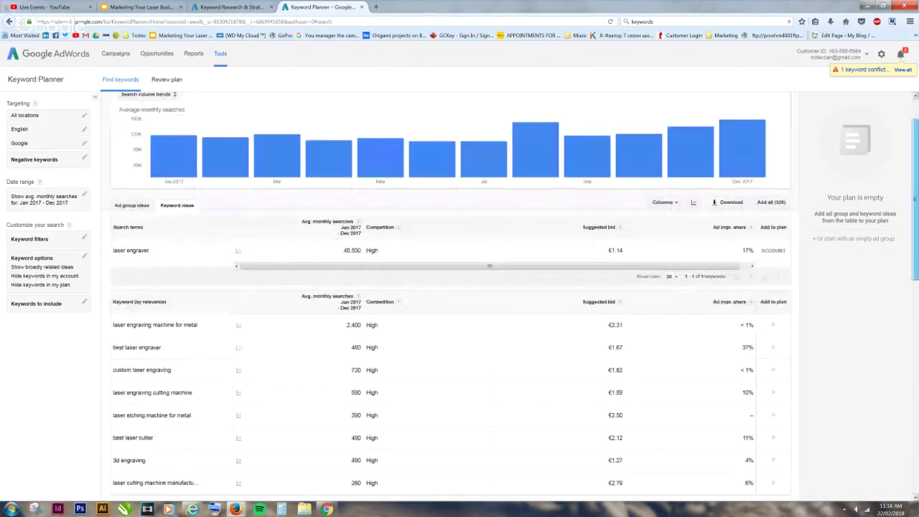
scroll(460, 288, down, 1)
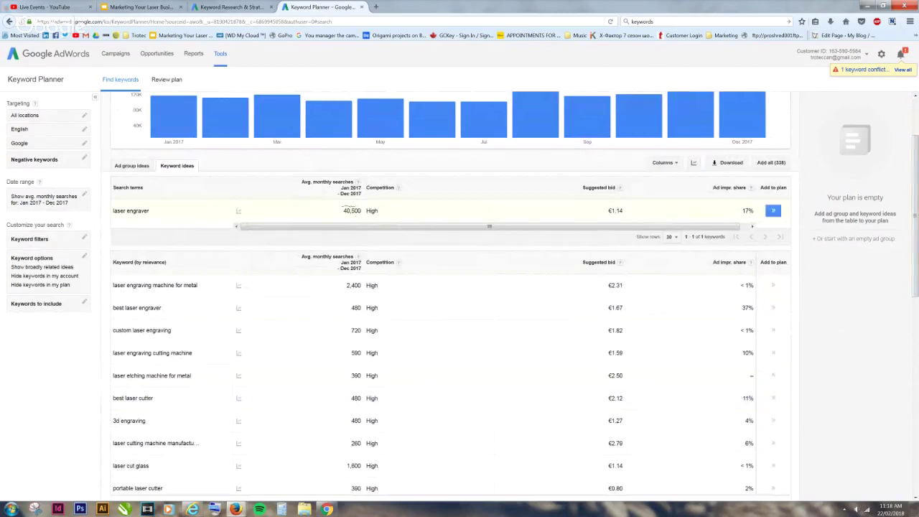
double_click(352, 210)
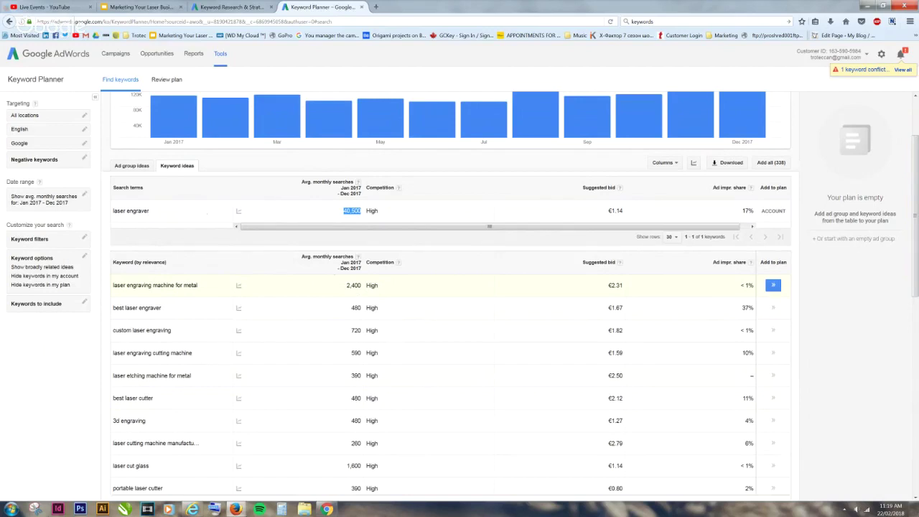
Step: Get keyword ideas for "Laser Engraving Gifts" and sort them by average monthly searches, highest first
text(Gifts)
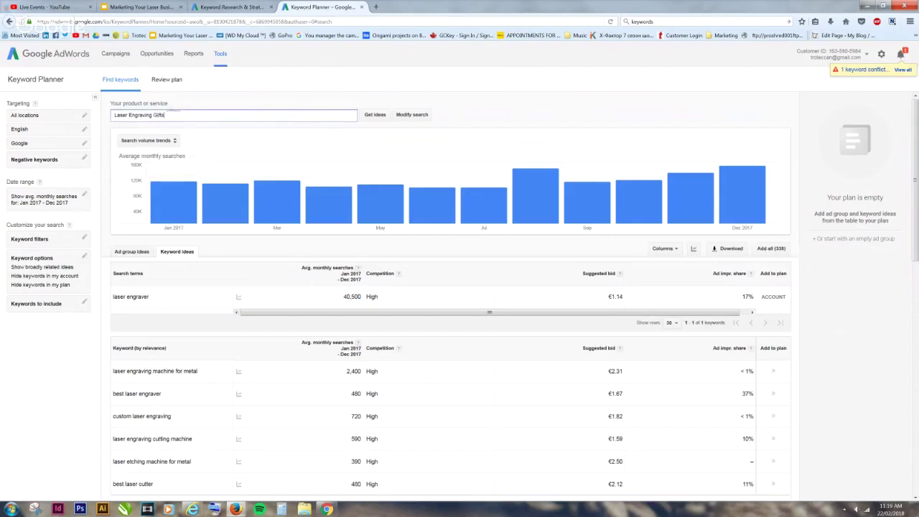
key(Return)
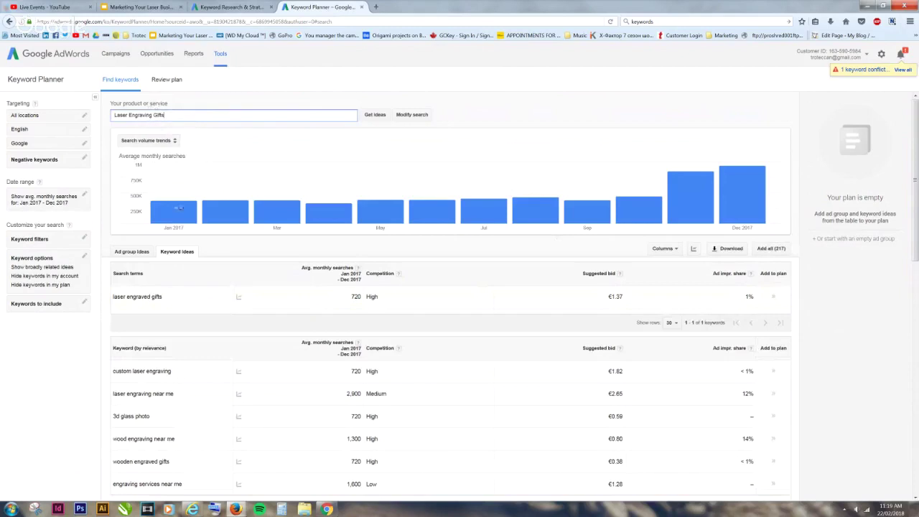
scroll(179, 208, down, 2)
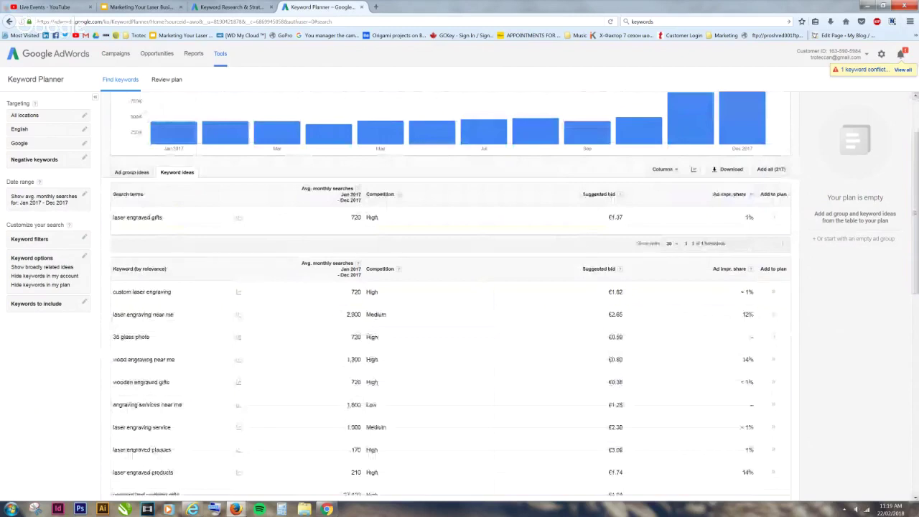
scroll(460, 294, down, 1)
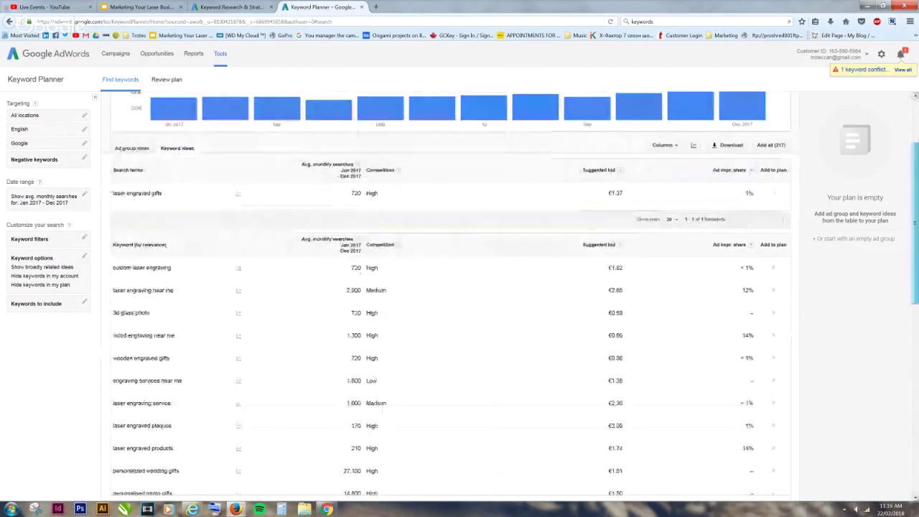
scroll(164, 316, down, 3)
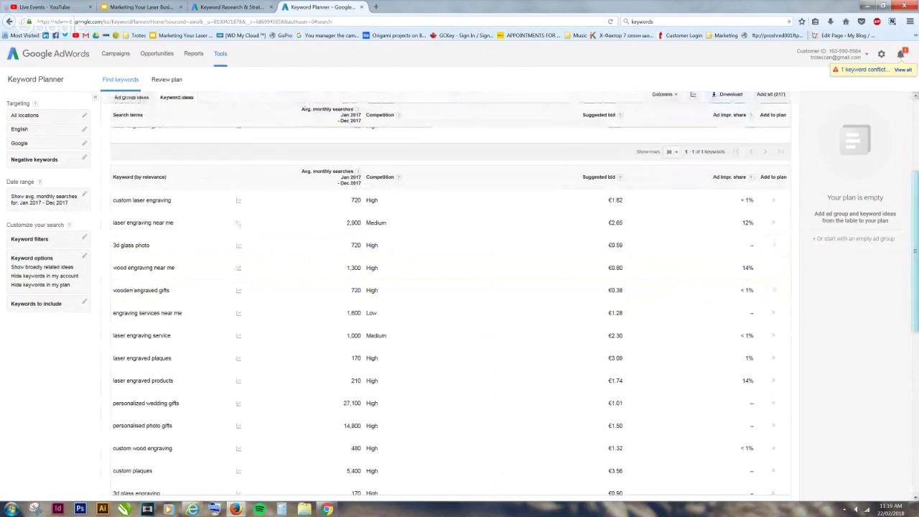
scroll(451, 287, up, 5)
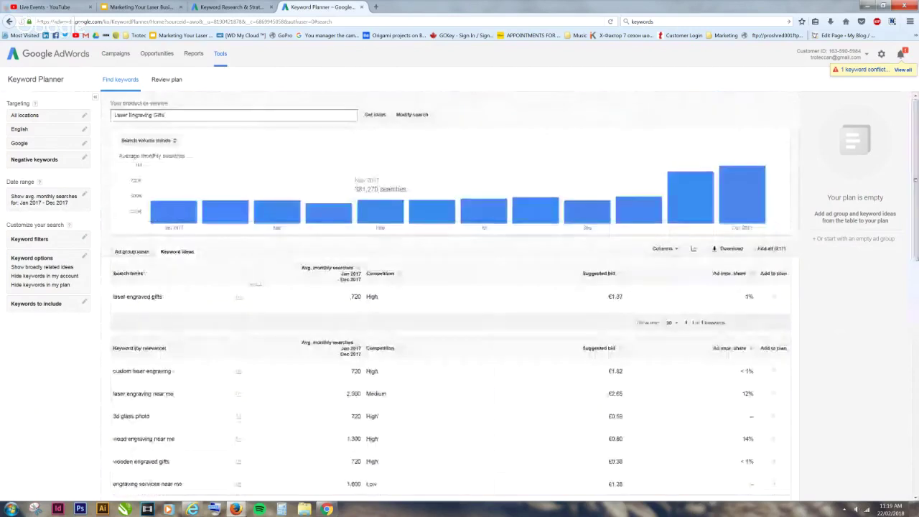
click(321, 347)
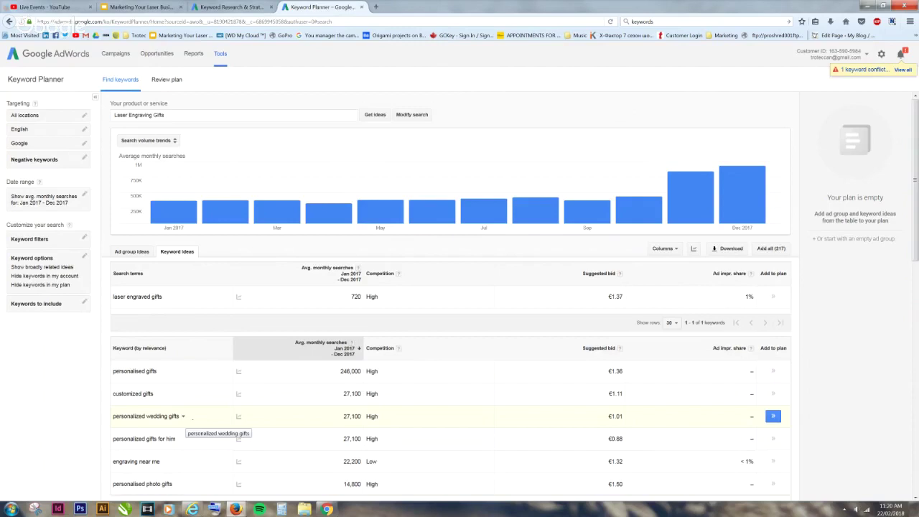
Step: Switch back to the slideshow window with the Keywords slide
mouse_move(239, 511)
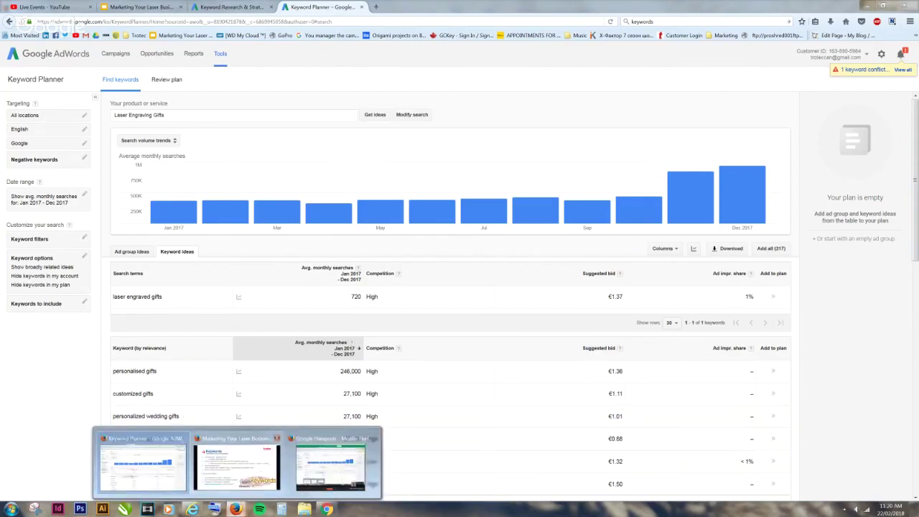
click(236, 465)
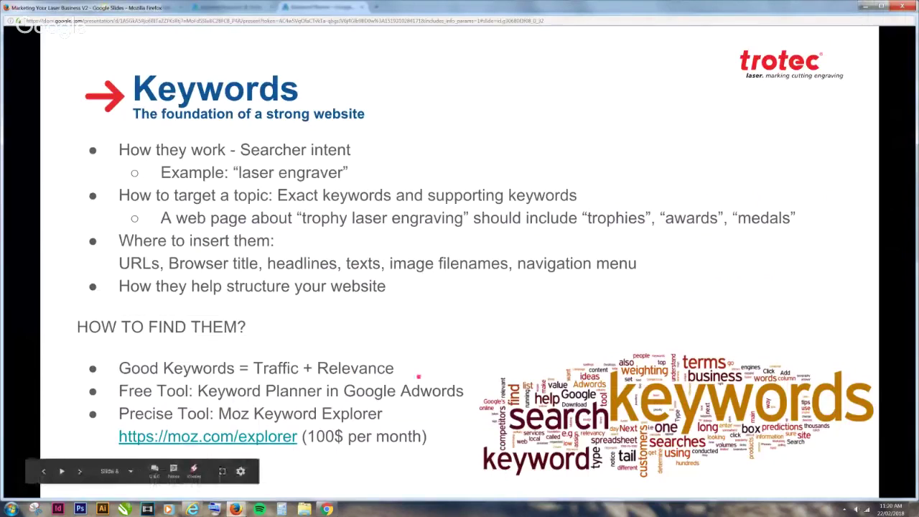